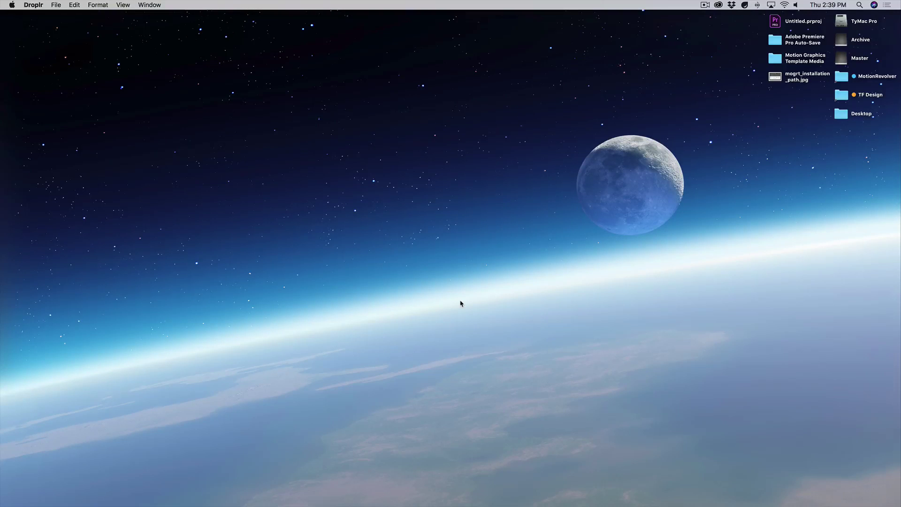
- Switch from Finder to Premiere Pro with the Untitled project and empty Sequence 01
key("ctrl+space")
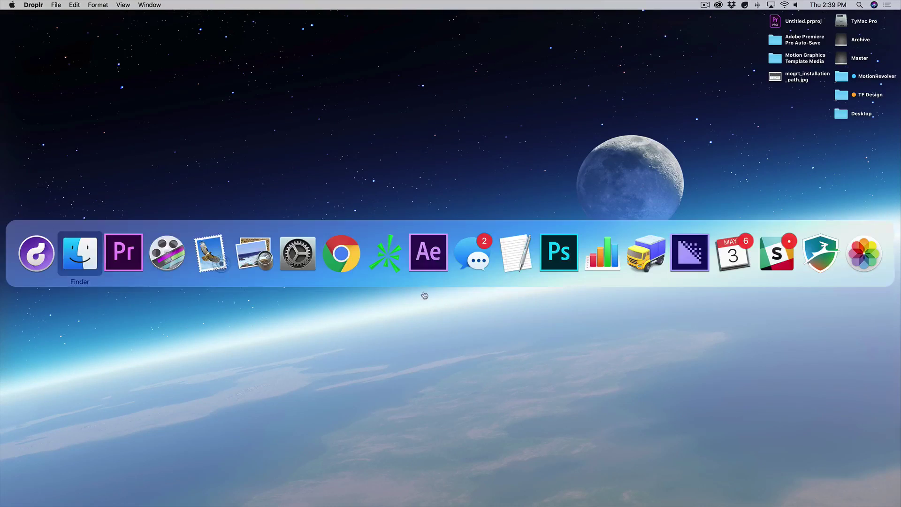
left_click(124, 253)
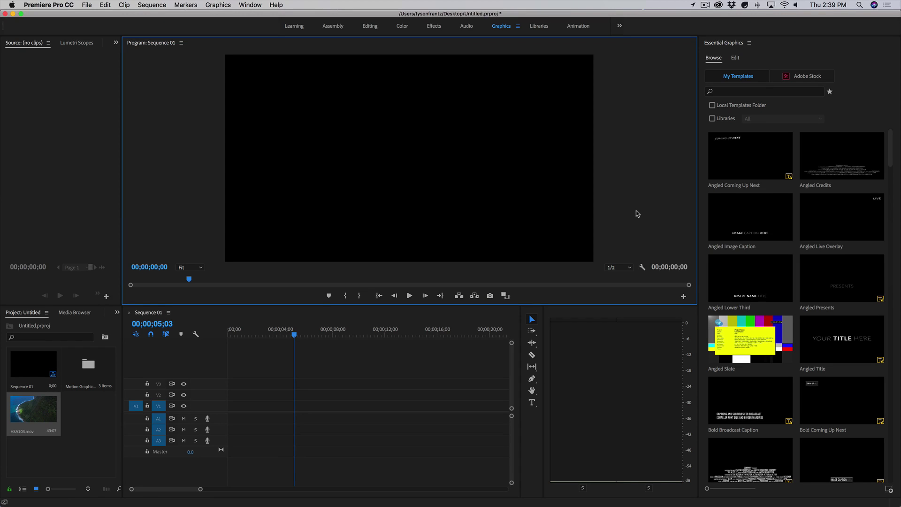
left_click(884, 106)
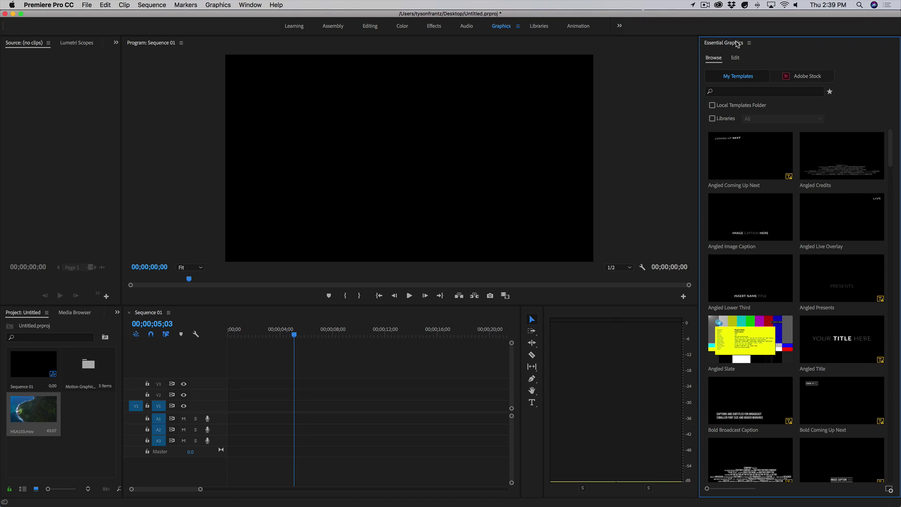
mouse_move(888, 489)
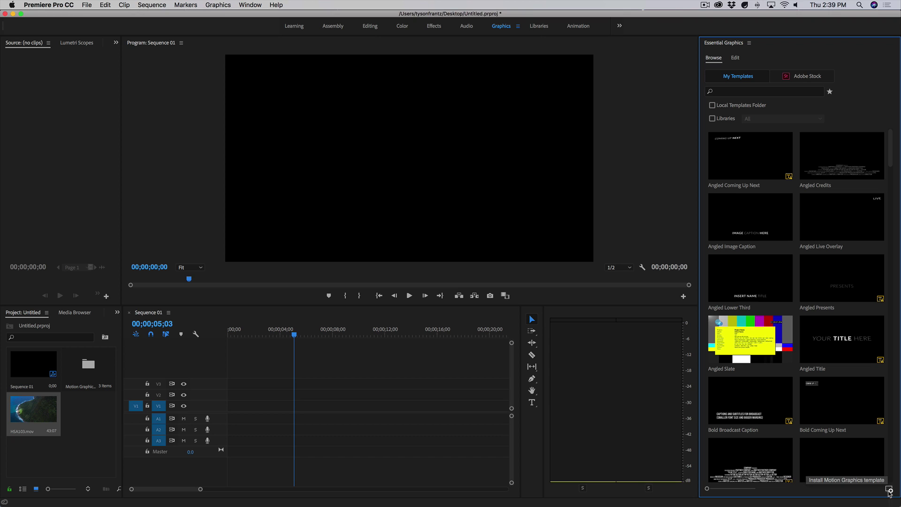
left_click(49, 5)
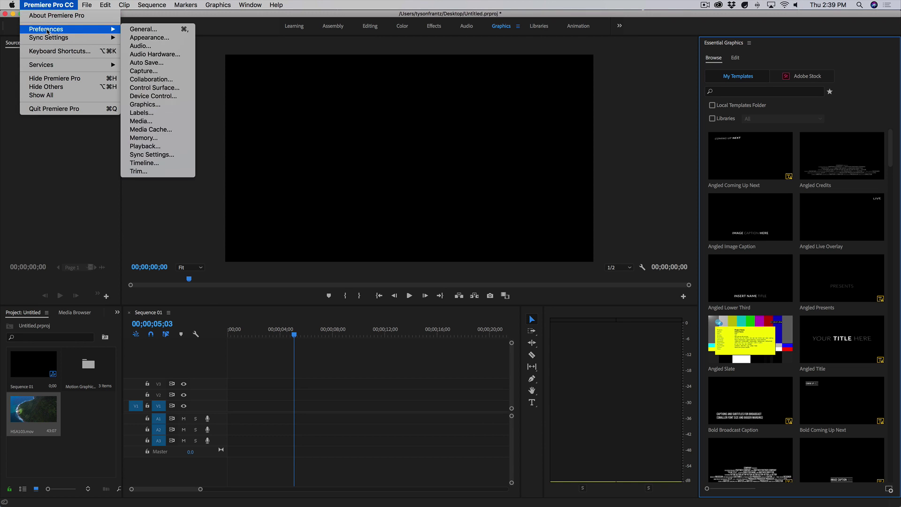
left_click(52, 15)
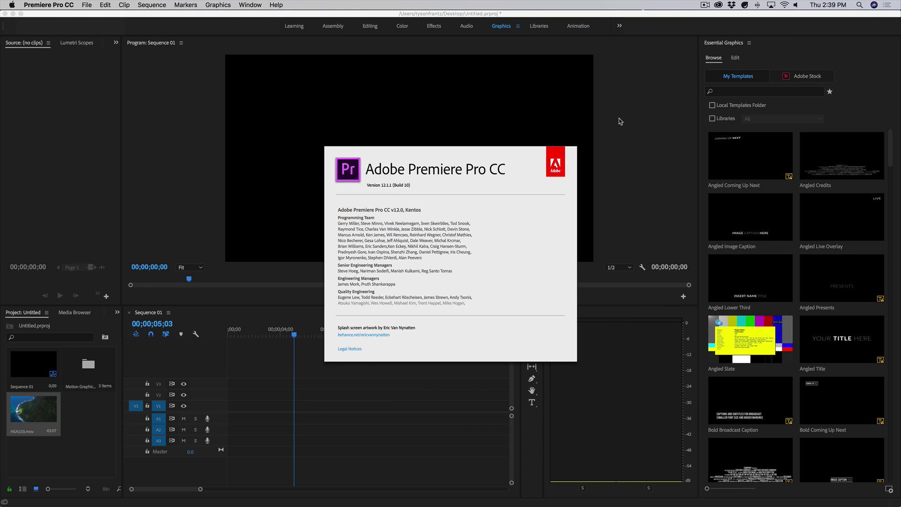
left_click(520, 175)
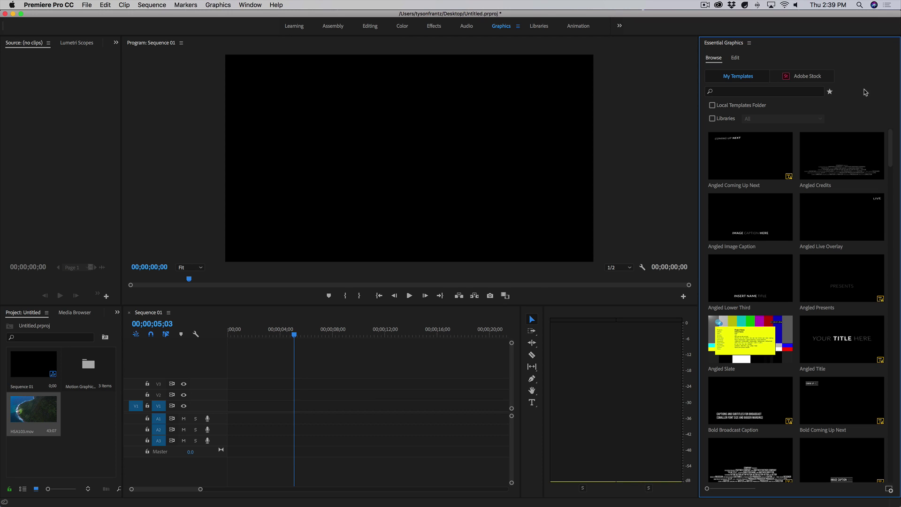
left_click(640, 180)
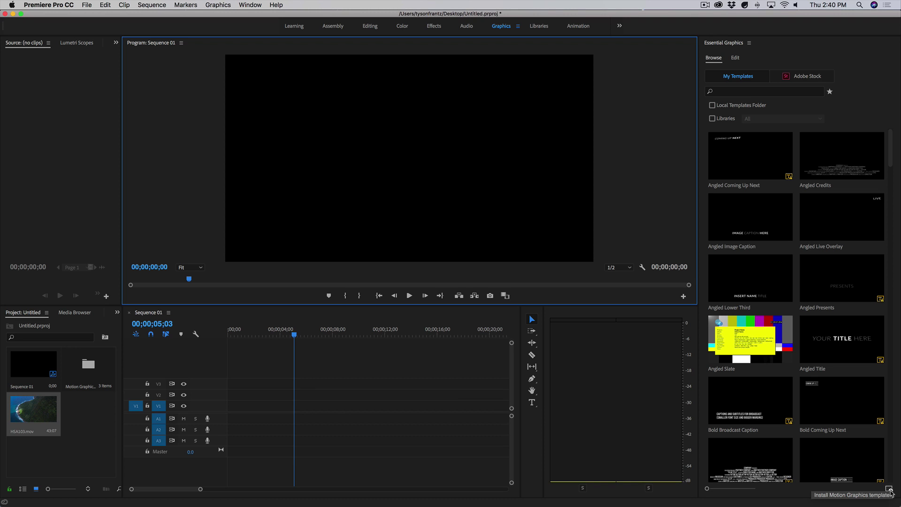
left_click(890, 490)
left_click(890, 491)
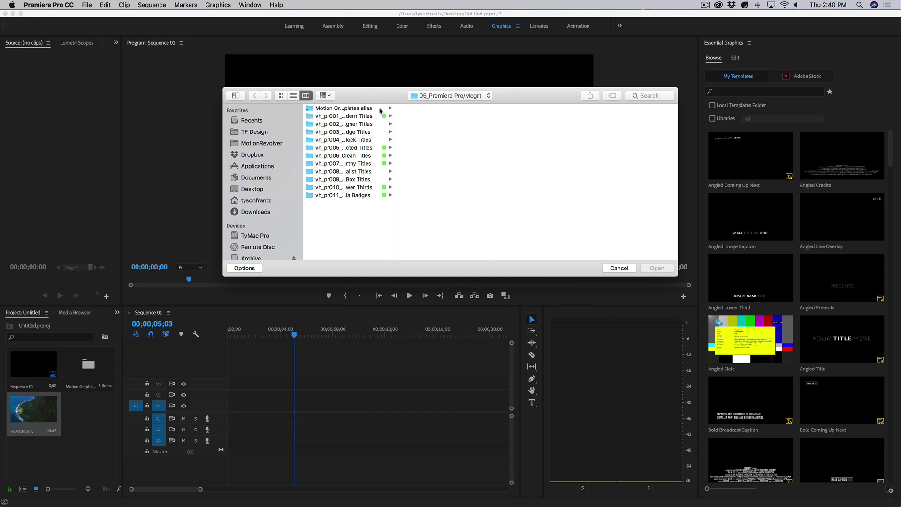
left_click_drag(393, 162, 435, 162)
left_click_drag(372, 93, 328, 142)
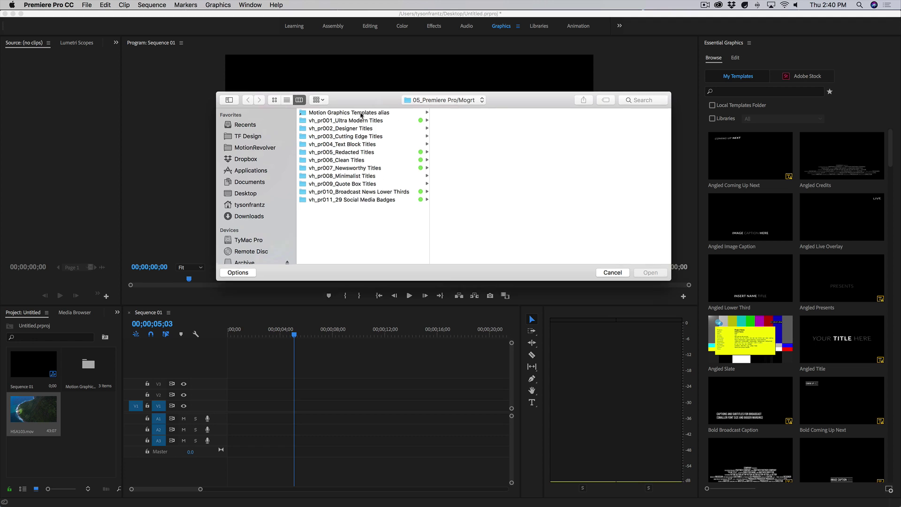
left_click(342, 164)
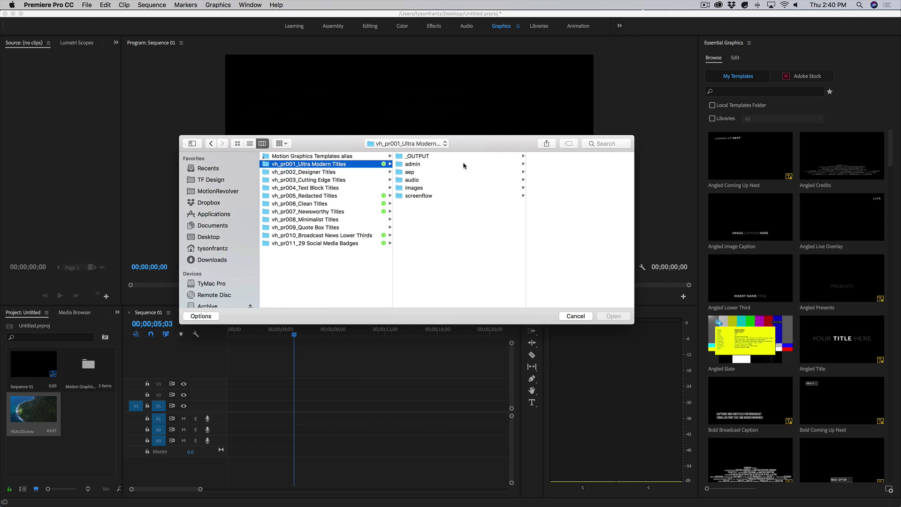
left_click(462, 156)
left_click(529, 165)
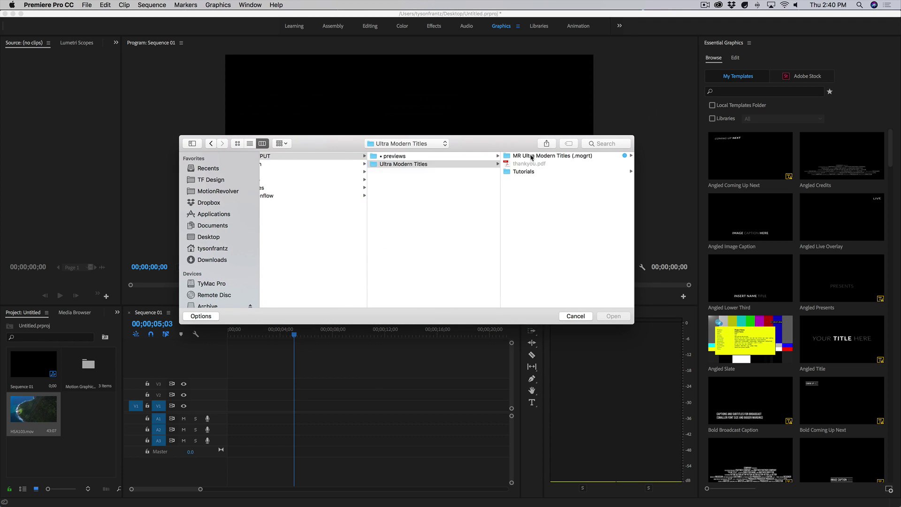
left_click(531, 157)
left_click(552, 157)
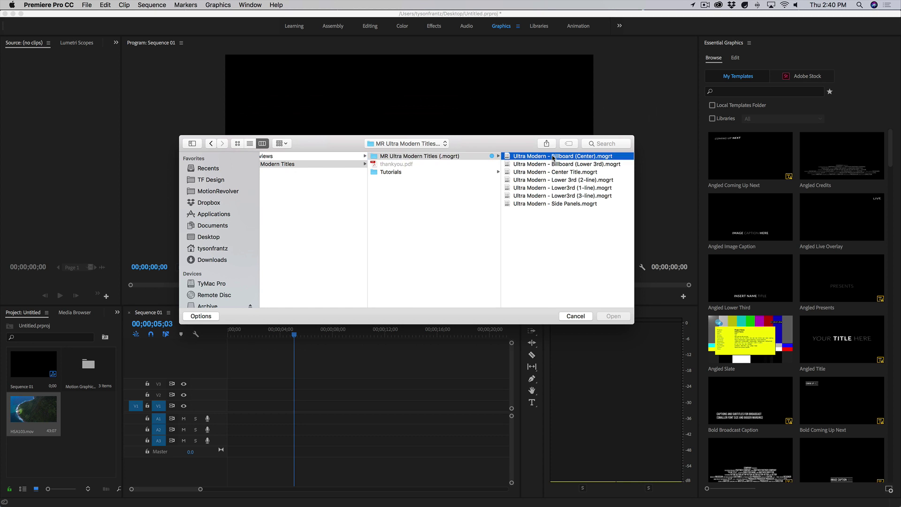
left_click(517, 171)
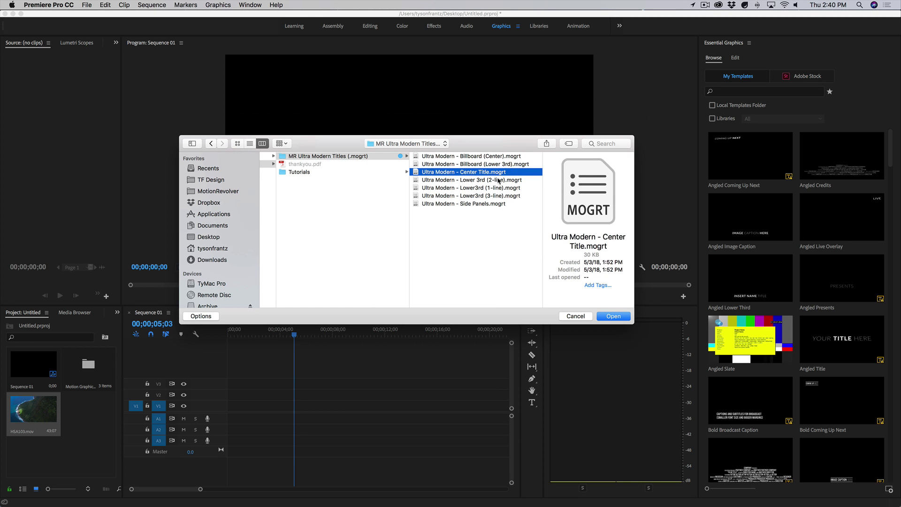
left_click(497, 188)
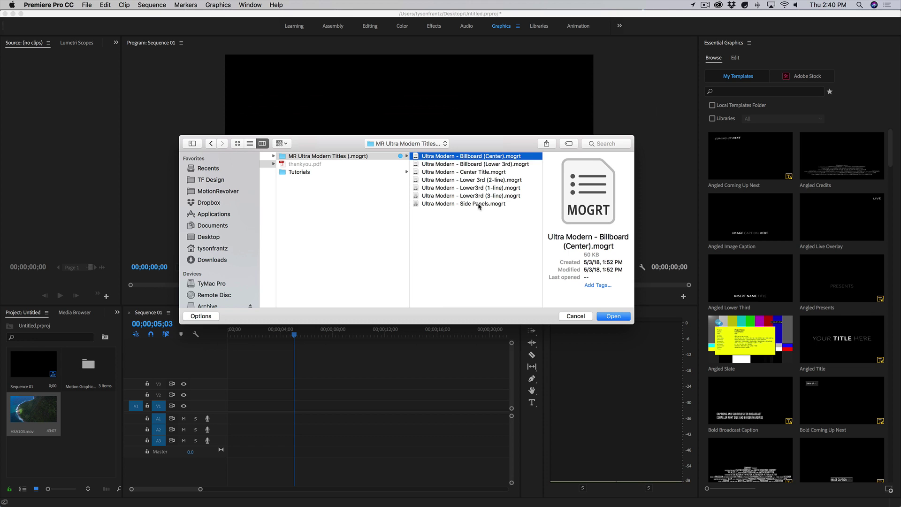
left_click(486, 165)
left_click(480, 188)
left_click(488, 157)
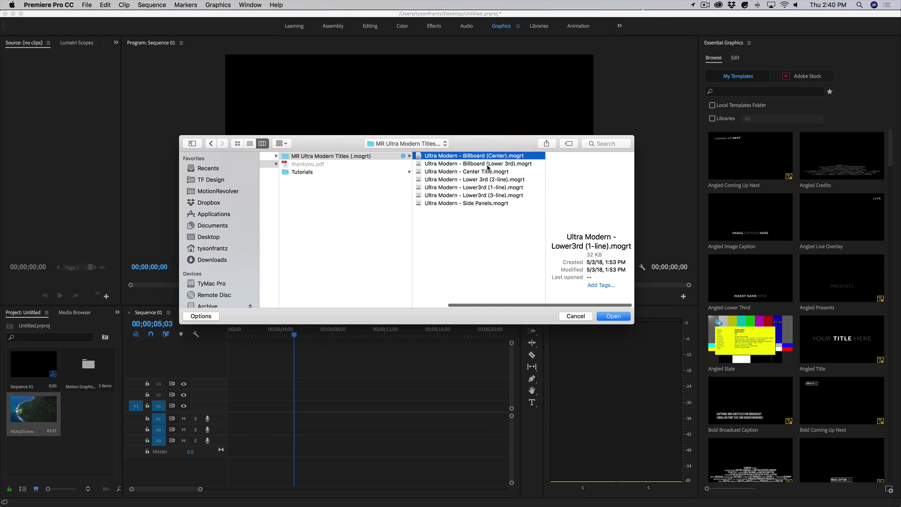
left_click(513, 154)
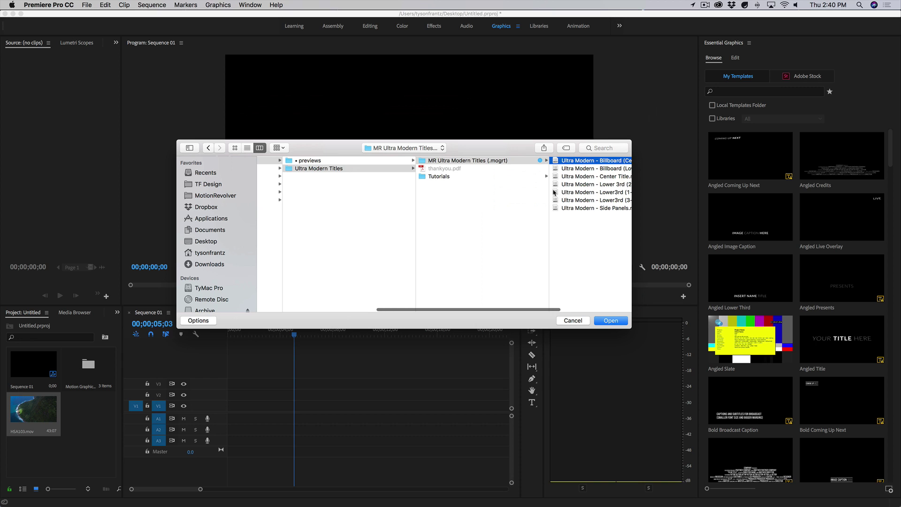
scroll(560, 192, "right", 3)
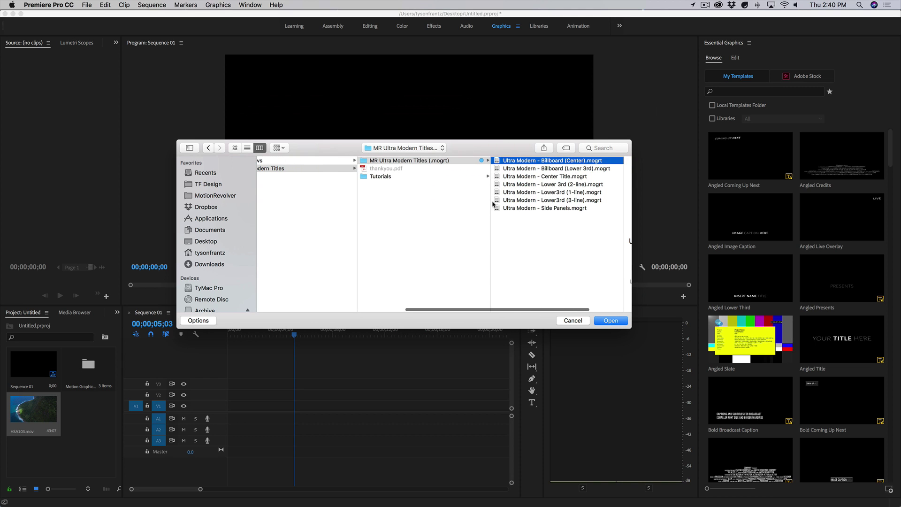
scroll(495, 203, "left", 3)
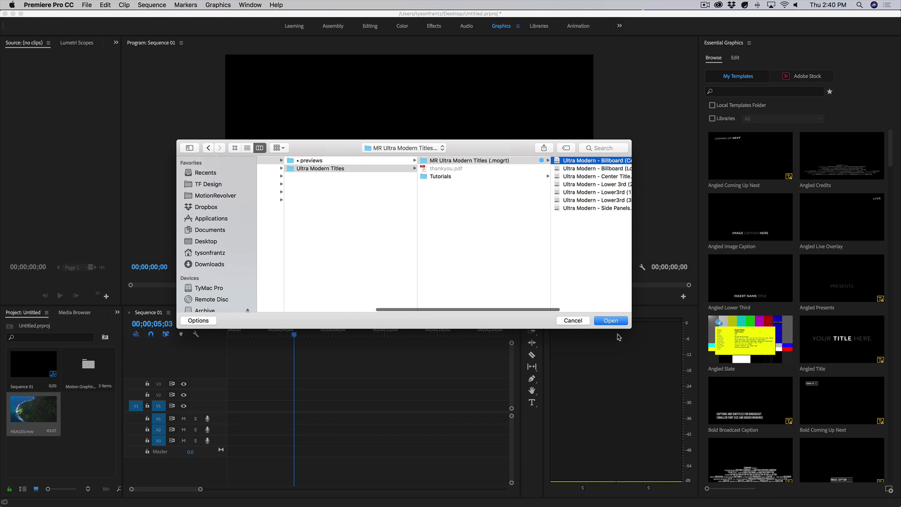
left_click(571, 322)
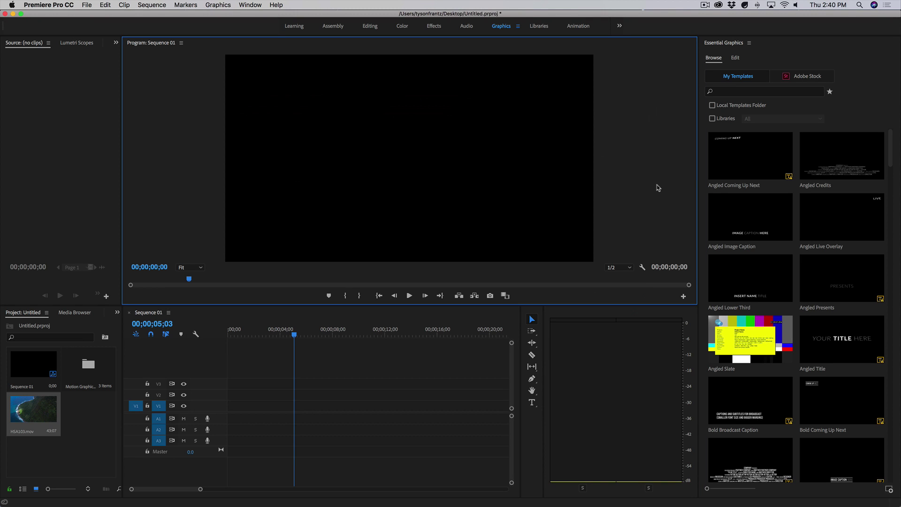
left_click_drag(890, 147, 888, 197)
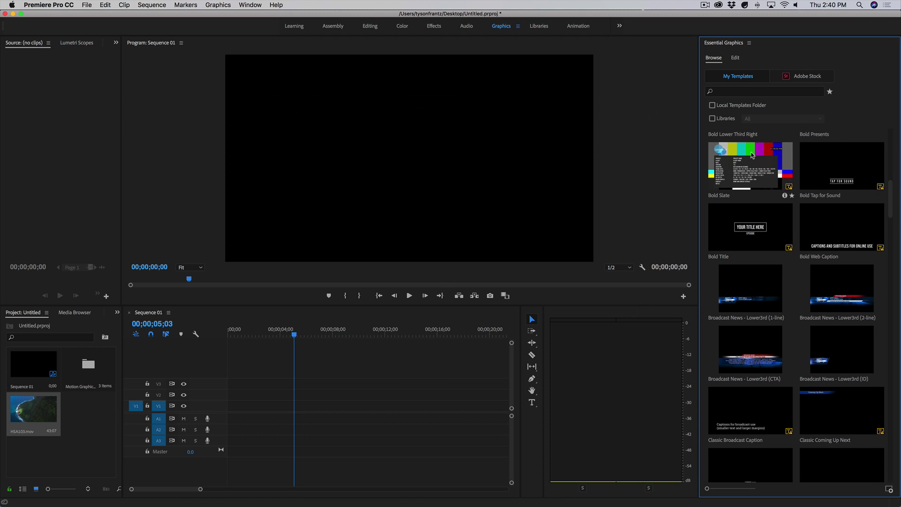
mouse_move(888, 197)
left_mouse_down()
mouse_move(892, 215)
mouse_move(894, 144)
left_mouse_up()
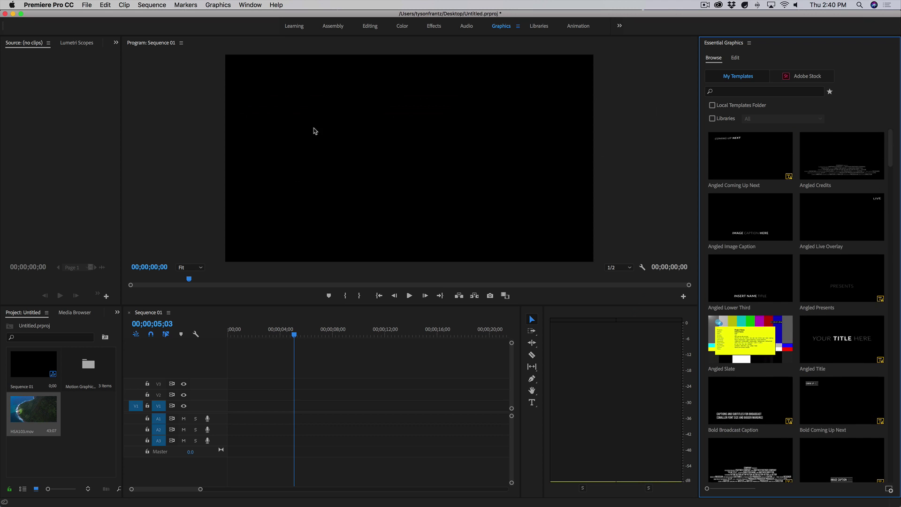
- Reposition the Finder window slightly and bring up the running-app switcher
left_click(162, 151)
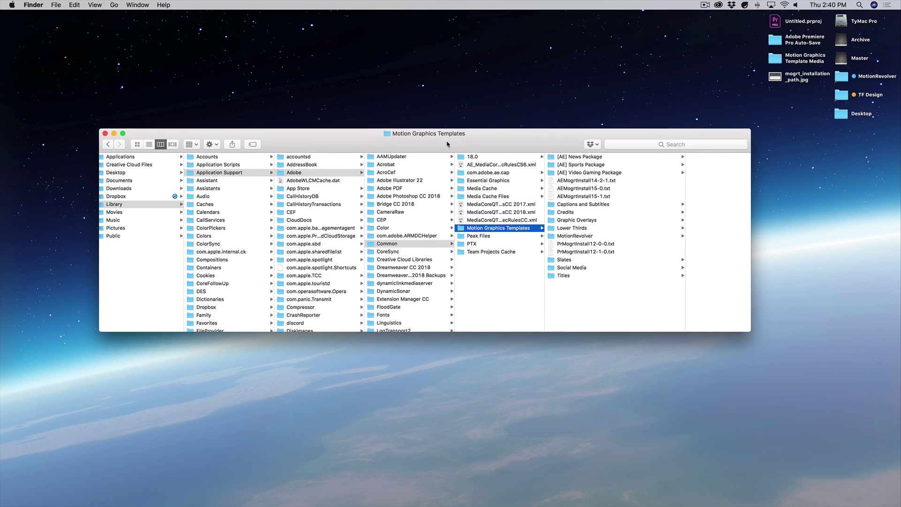
left_click_drag(447, 144, 446, 145)
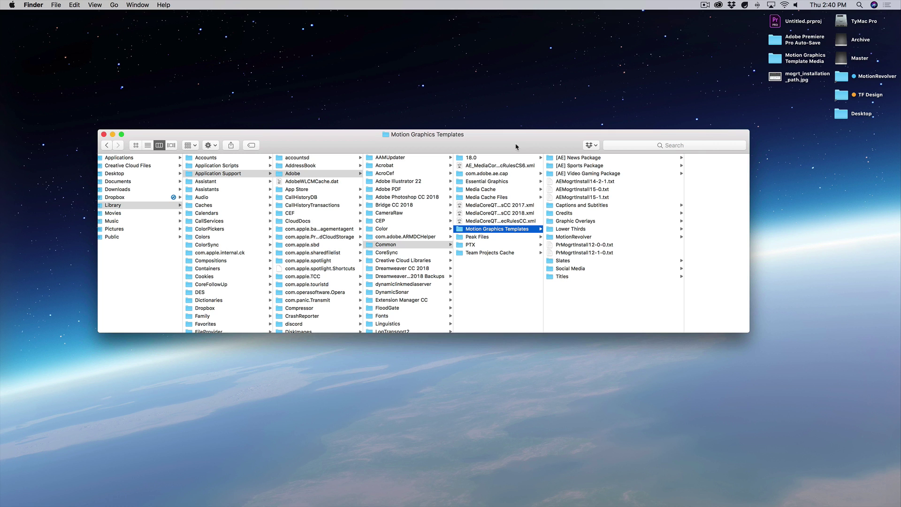
left_click_drag(509, 153, 507, 155)
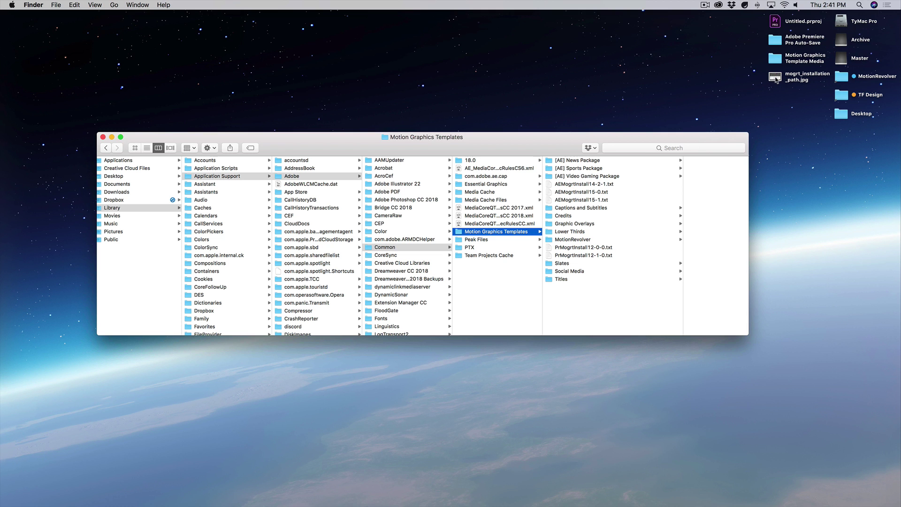
key("super+Tab")
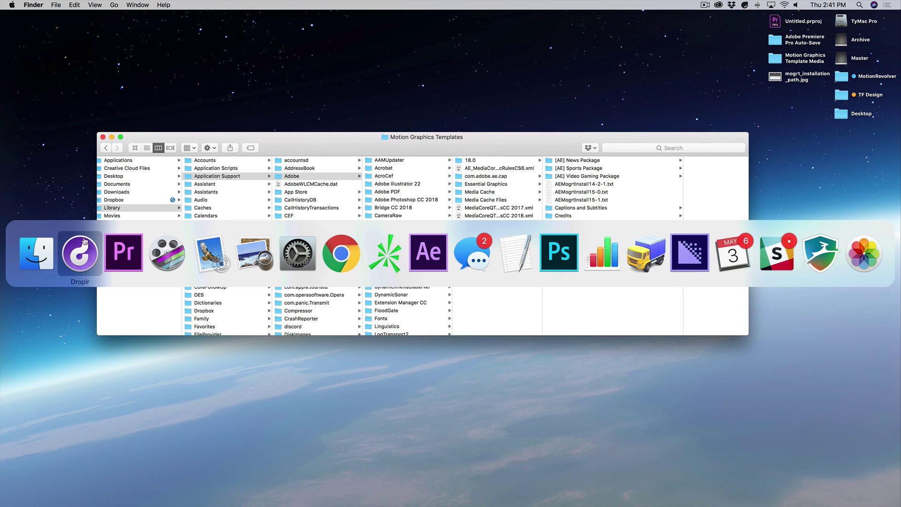
- Bring up mogrt_installation_path.jpg in Preview showing the PC and Mac install paths
left_click(253, 253)
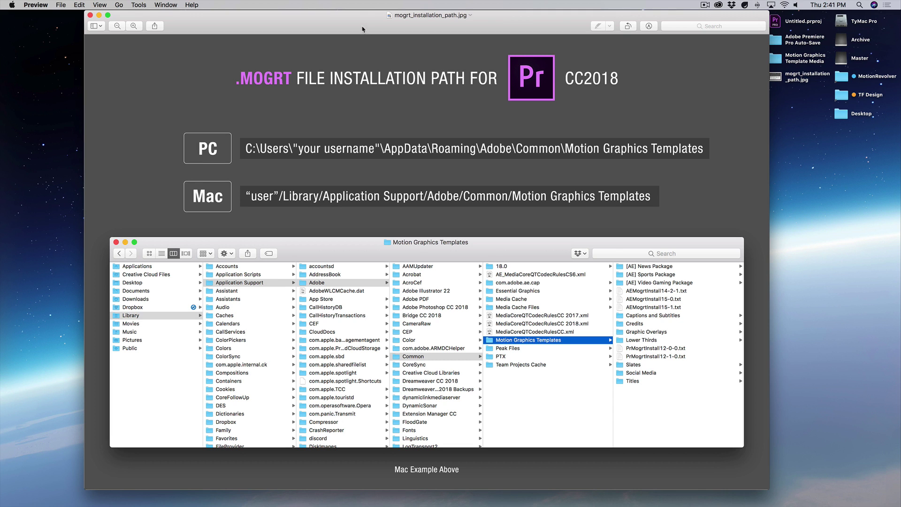
- Close the path image and browse Library > Application Support > Adobe > Common > Motion Graphics Templates
key("super+q")
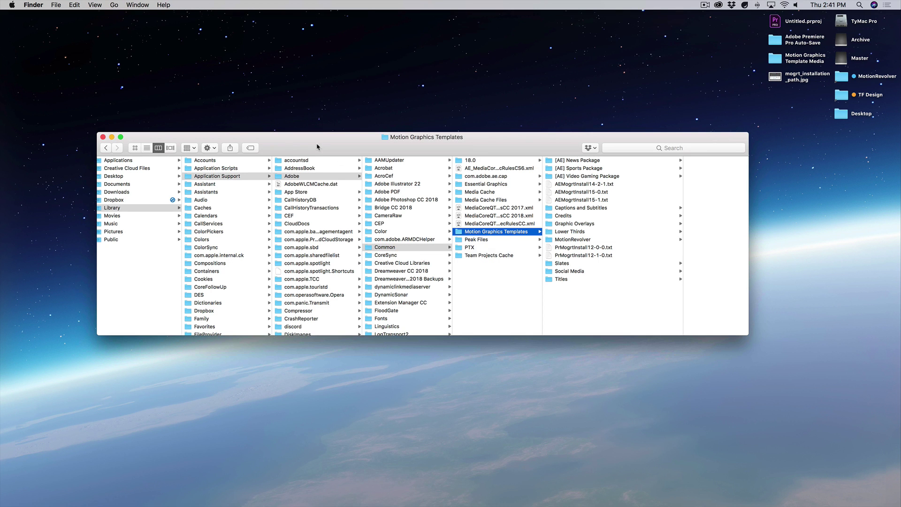
scroll(282, 202, "left", 2)
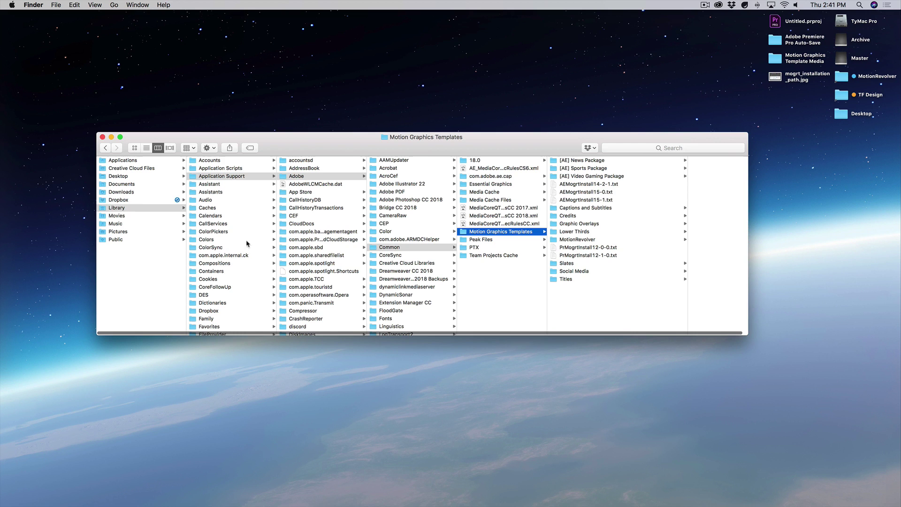
left_click(125, 210)
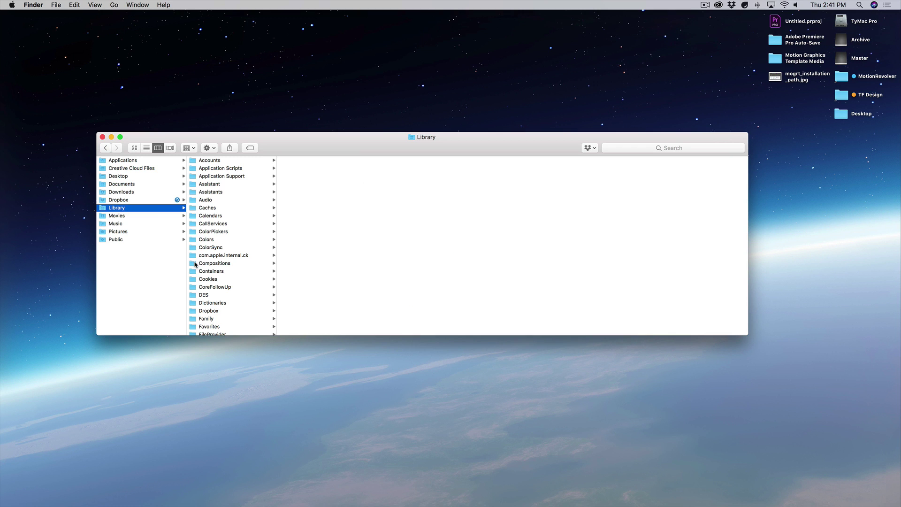
left_click(228, 176)
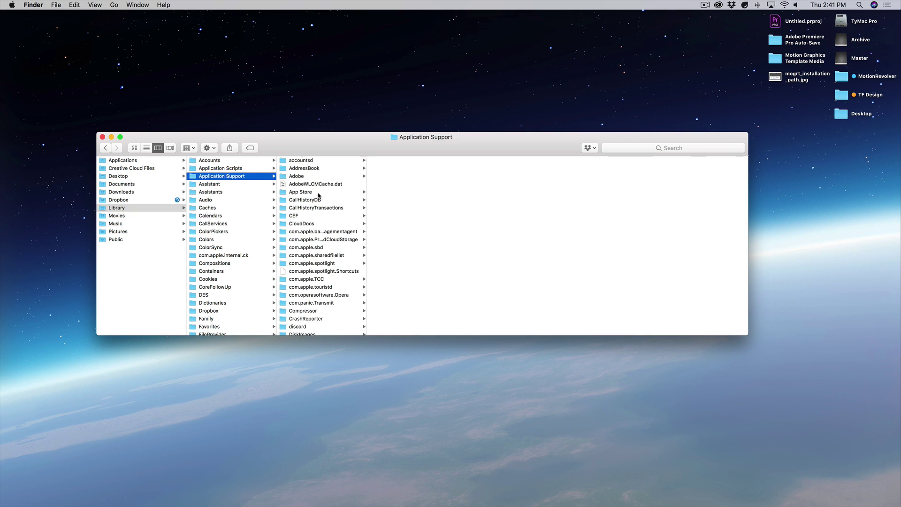
left_click(317, 178)
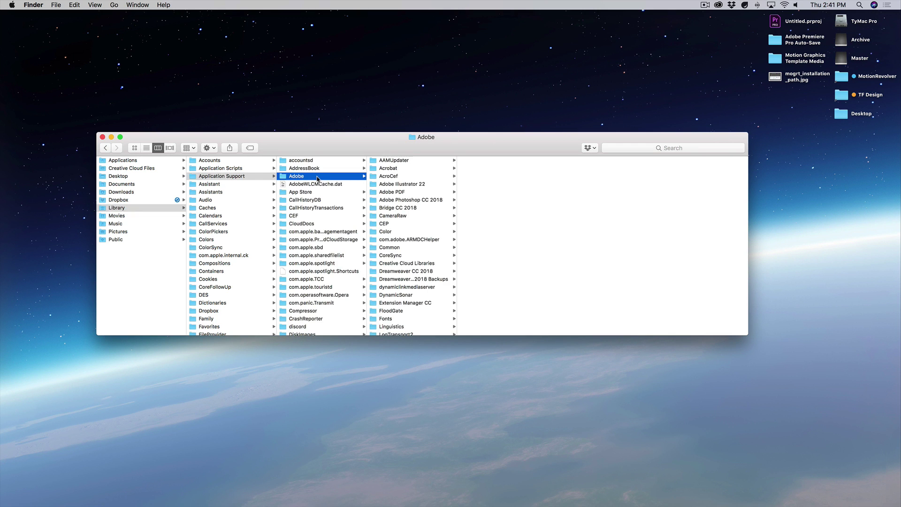
left_click(395, 248)
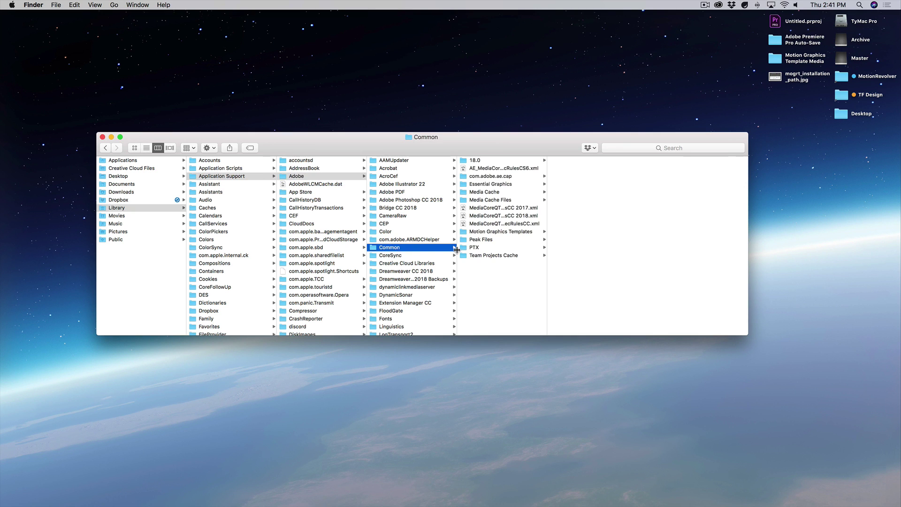
left_click(492, 232)
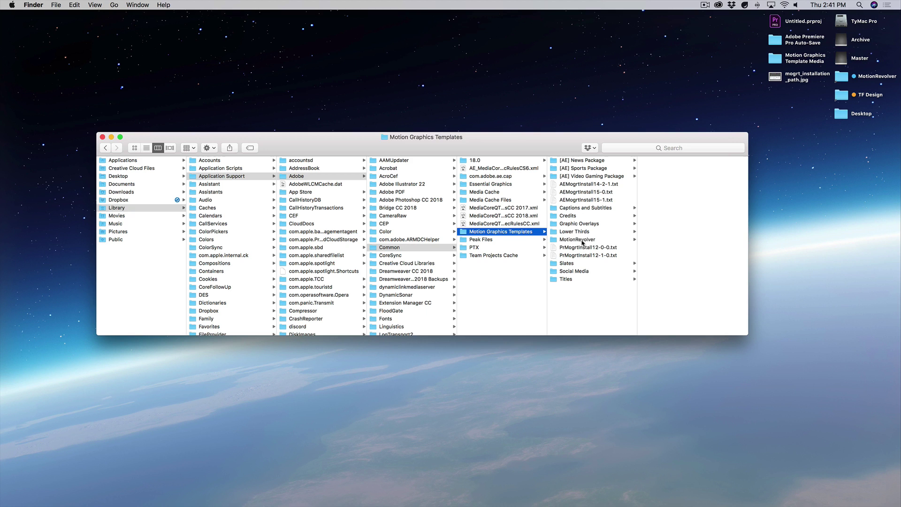
- Open MotionRevolver and widen the last column to show full template pack names
left_click(582, 240)
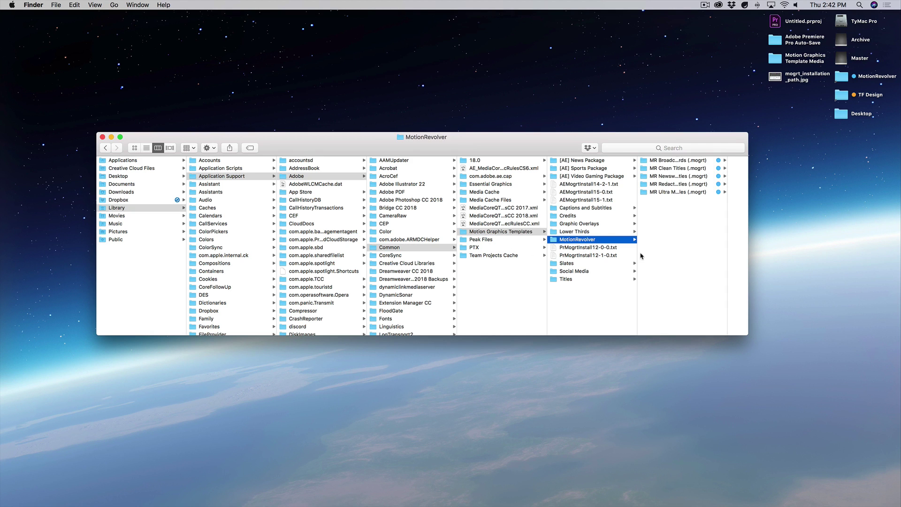
left_click_drag(727, 237, 796, 239)
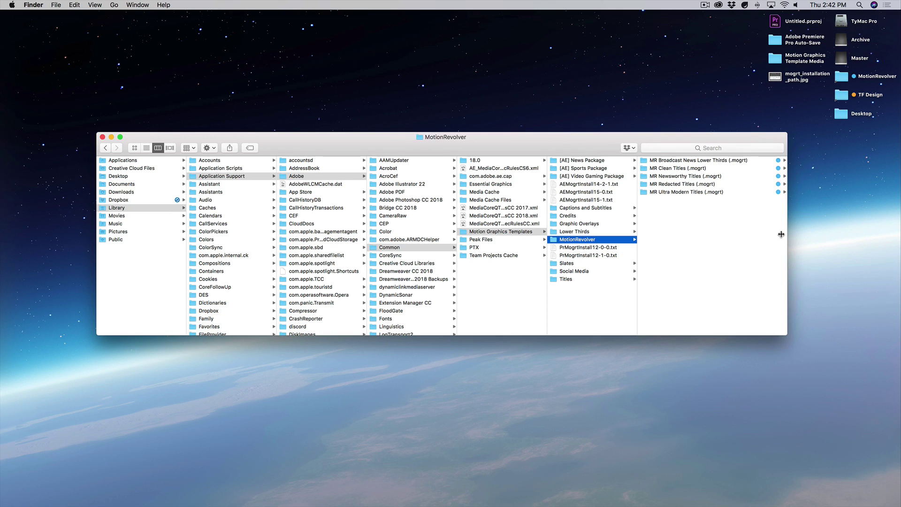
left_click_drag(548, 143, 508, 147)
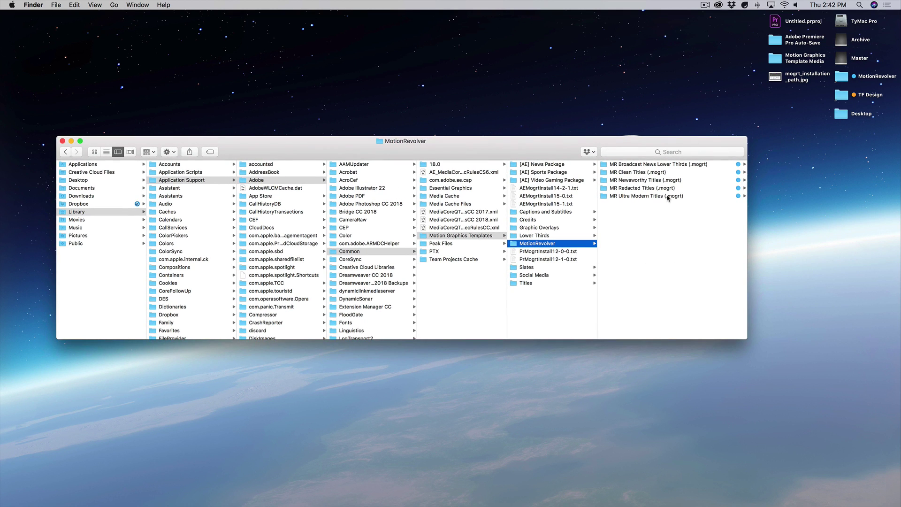
- Step through the MR packs, ending on MR Broadcast News Lower Thirds' four .mogrt files
left_click(636, 165)
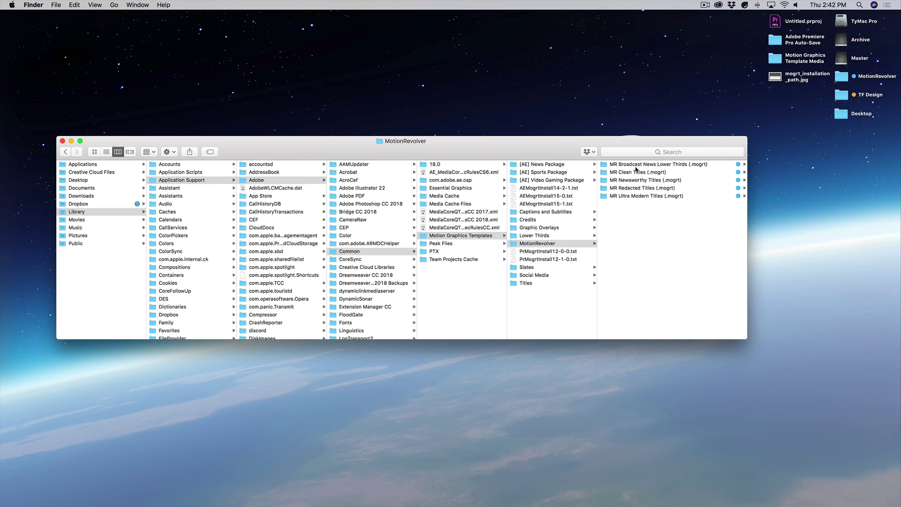
key("Down")
key("Down")
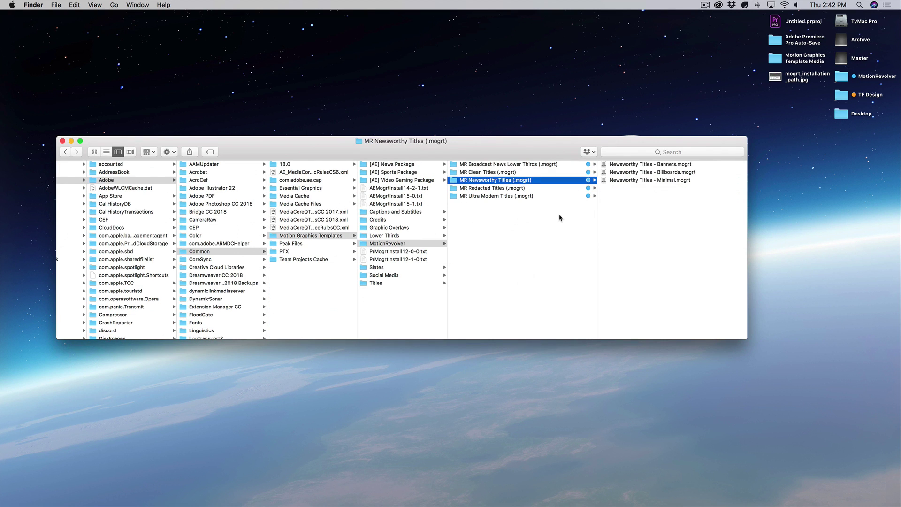
key("Down")
key("Down")
key("Up")
key("Up")
key("Up")
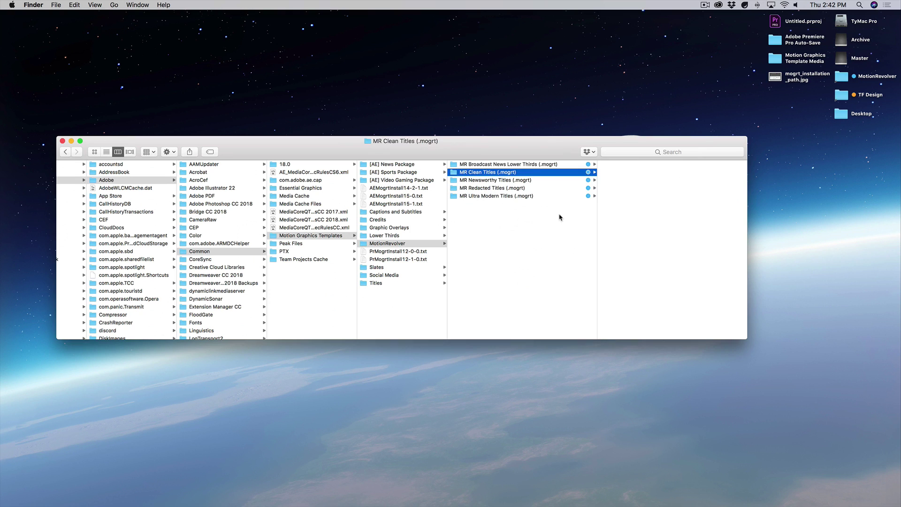
key("Up")
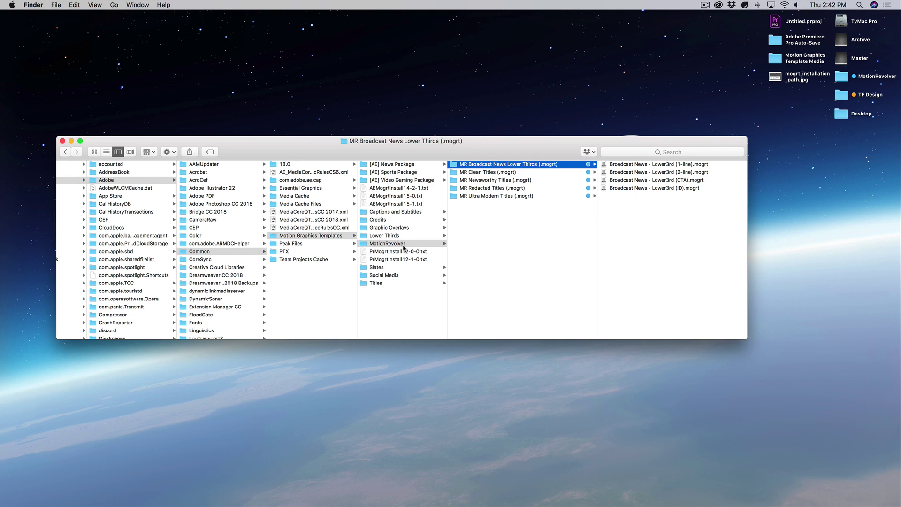
left_click_drag(468, 149, 479, 146)
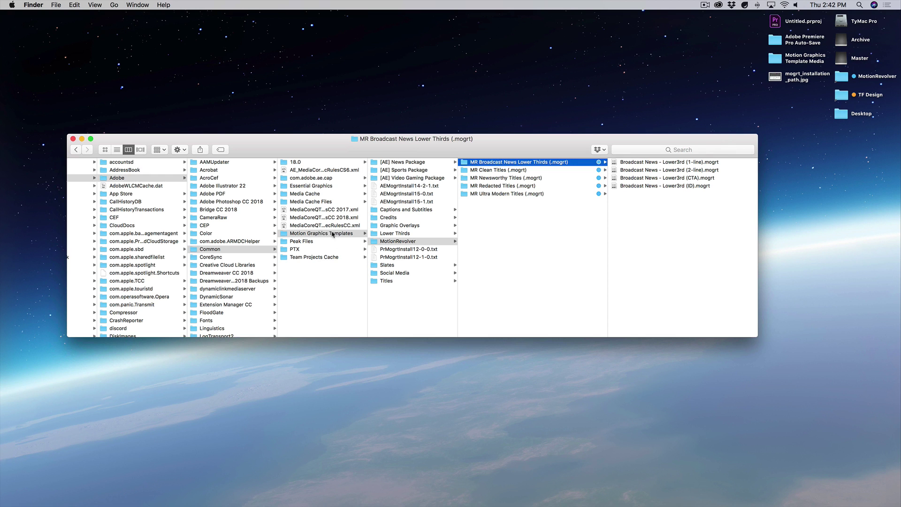
left_click_drag(409, 156, 413, 153)
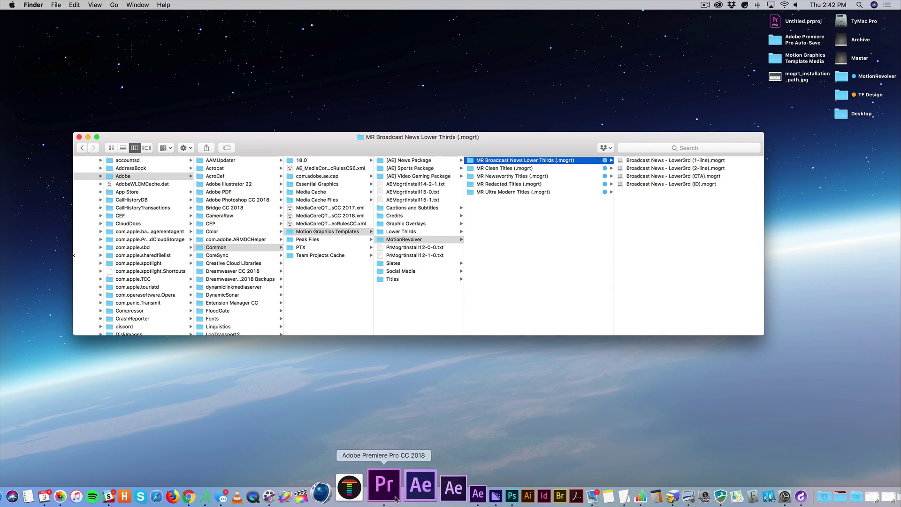
- Back in Premiere, scroll the Browse list to find the four Broadcast News Lower3rd templates
left_click(393, 497)
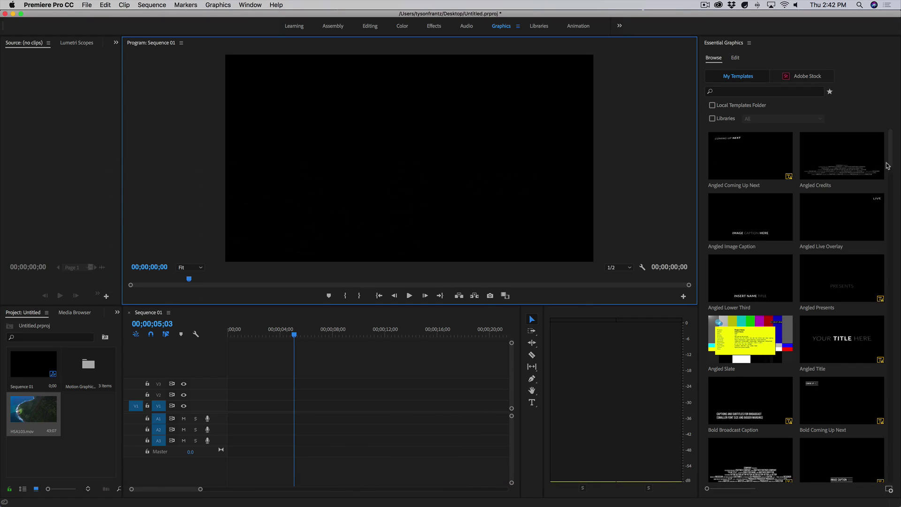
left_click_drag(892, 146, 891, 187)
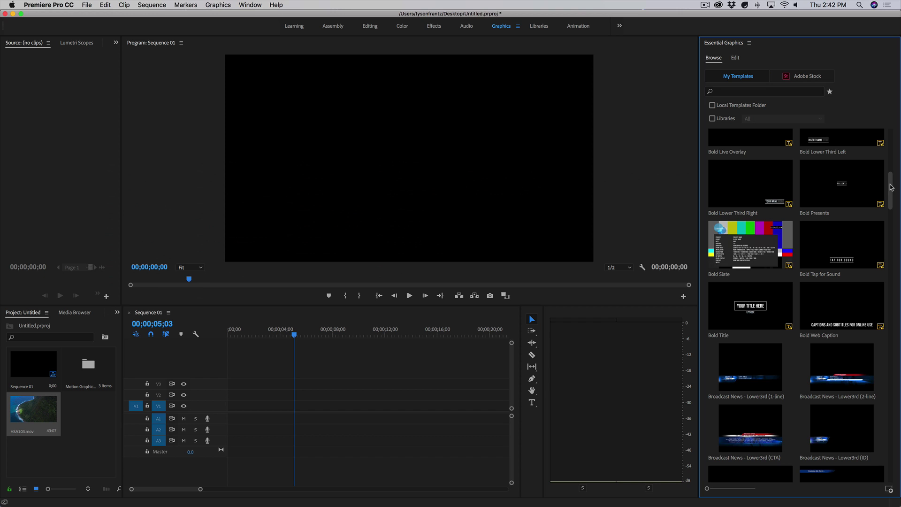
left_click_drag(890, 187, 891, 223)
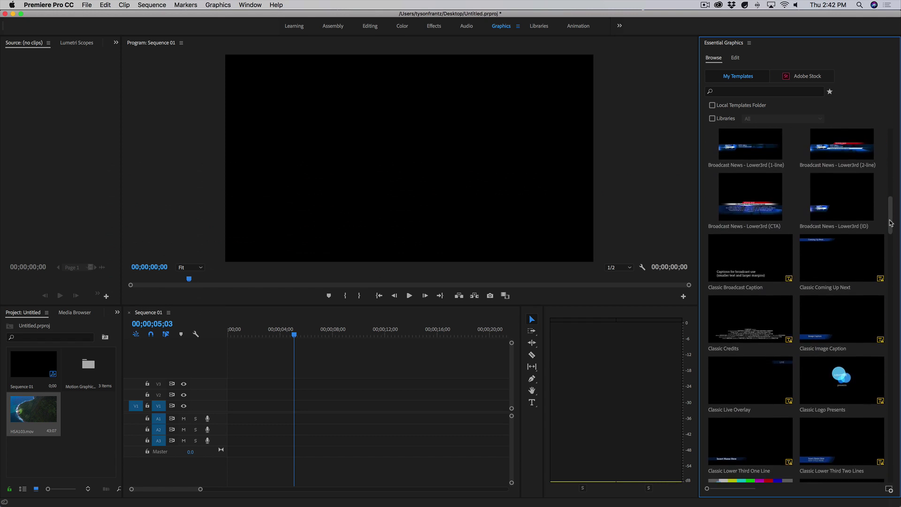
scroll(891, 221, "down", 3)
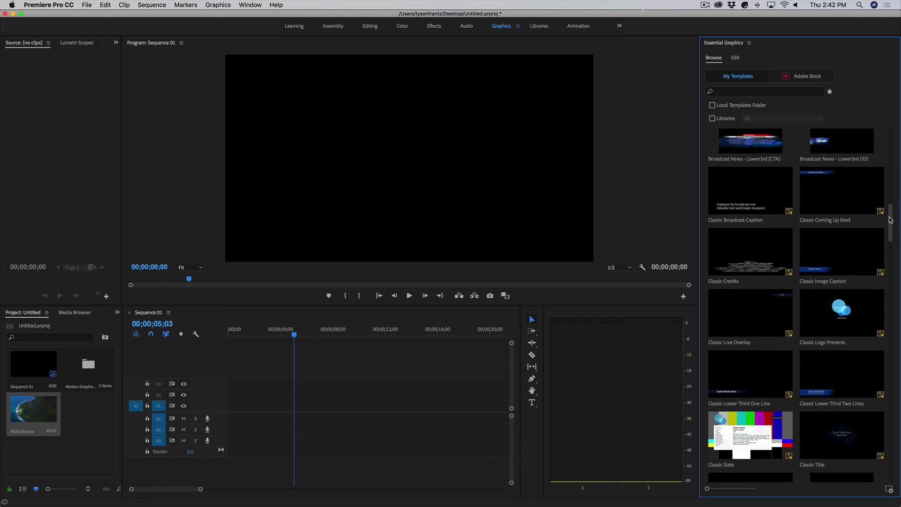
mouse_move(890, 219)
left_mouse_down()
mouse_move(888, 274)
mouse_move(889, 179)
left_mouse_up()
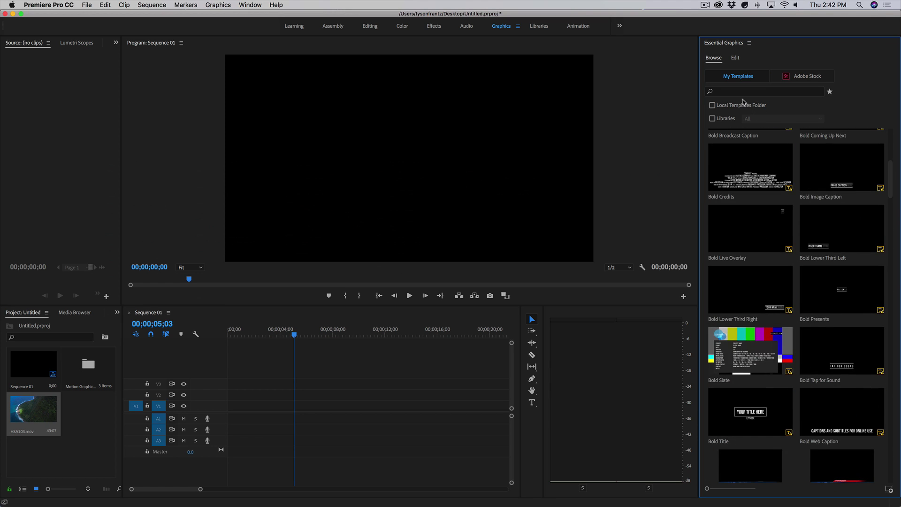
- Search the Essential Graphics templates for "ultra modern"
left_click(730, 89)
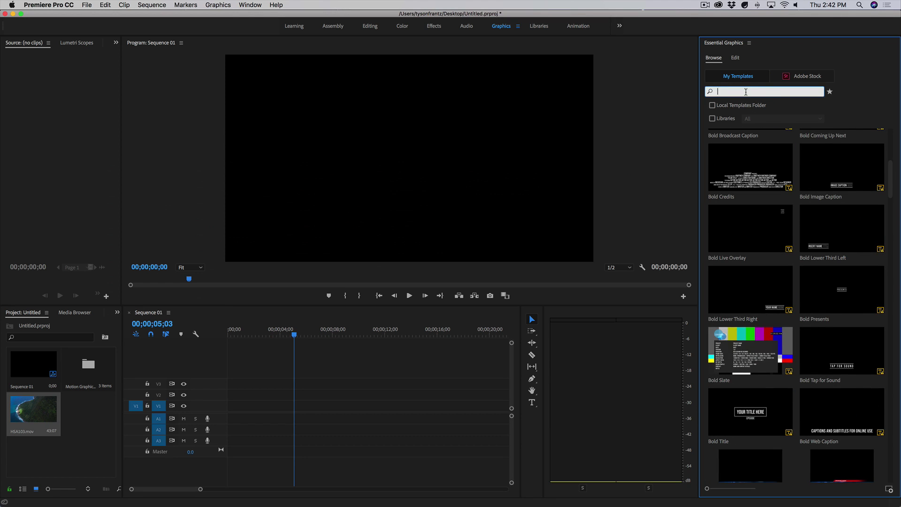
type("ultra modern")
key("Return")
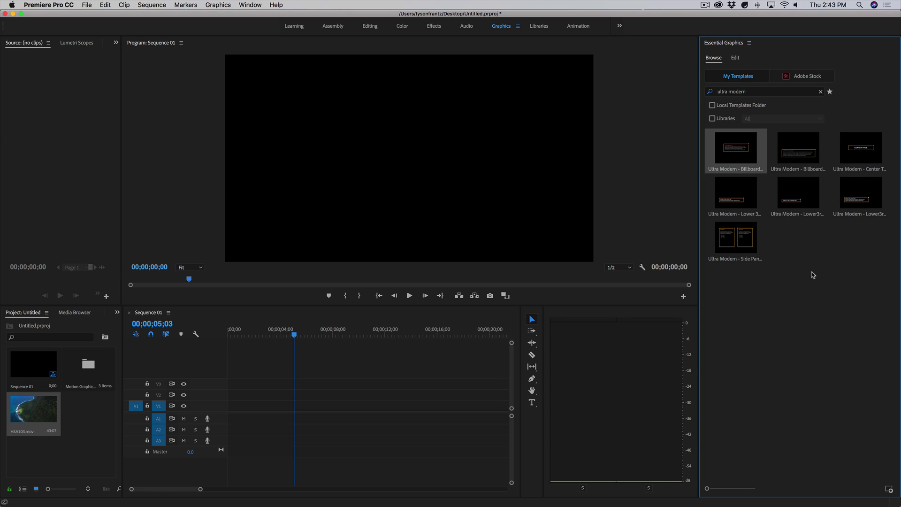
- Place Ultra Modern - Billboard (Center) on track V2 and select it to edit properties
left_click_drag(751, 178, 231, 398)
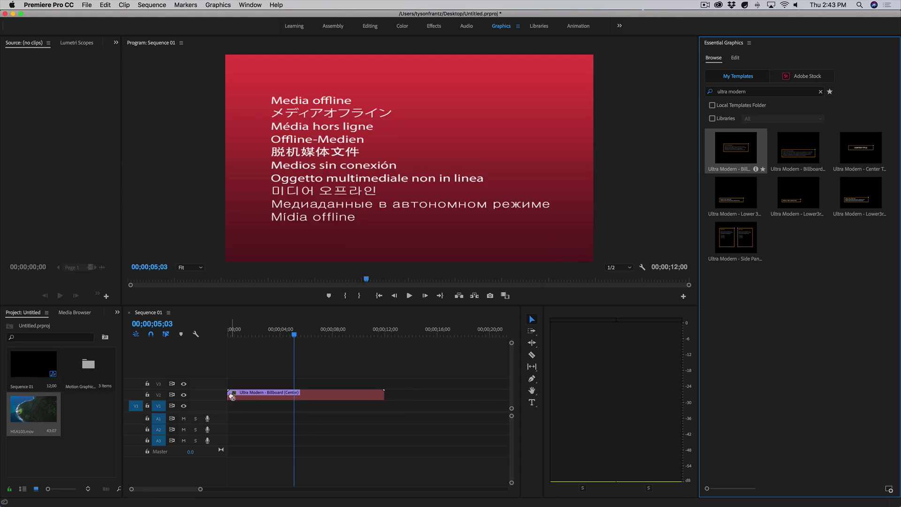
left_click_drag(289, 335, 299, 335)
left_click(307, 394)
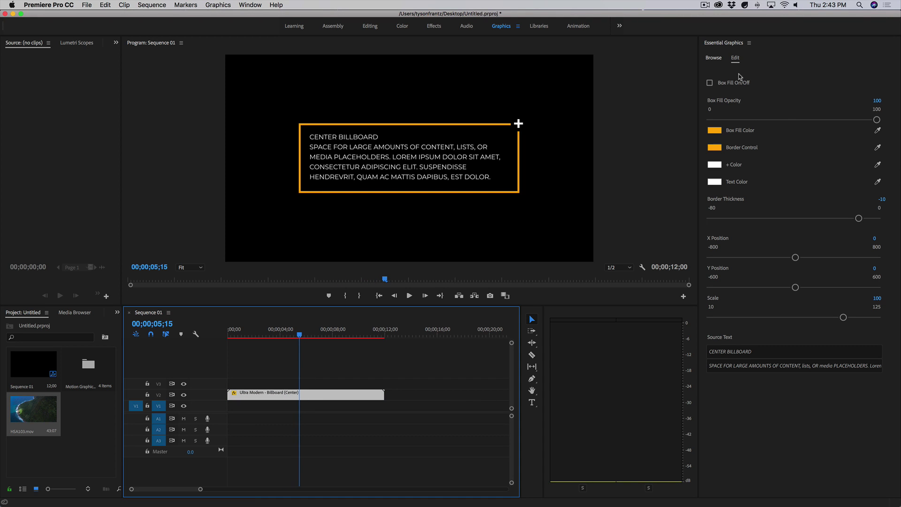
left_click(766, 401)
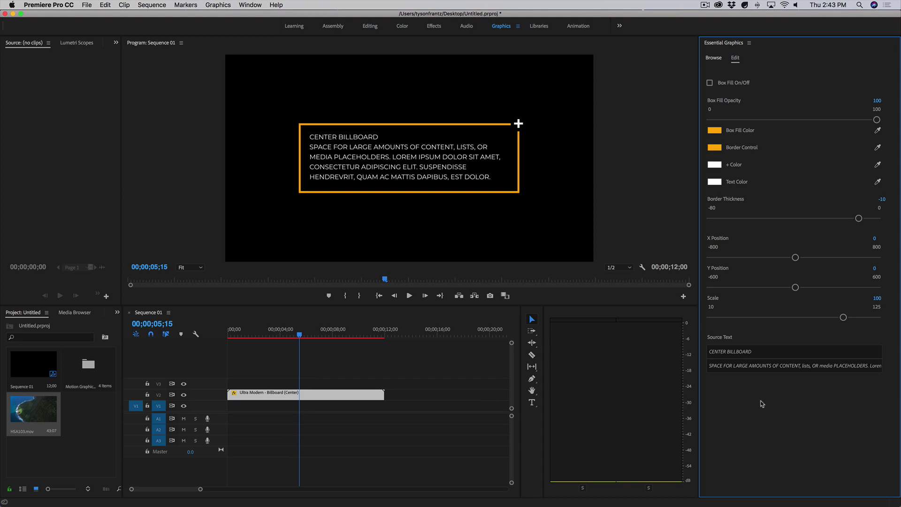